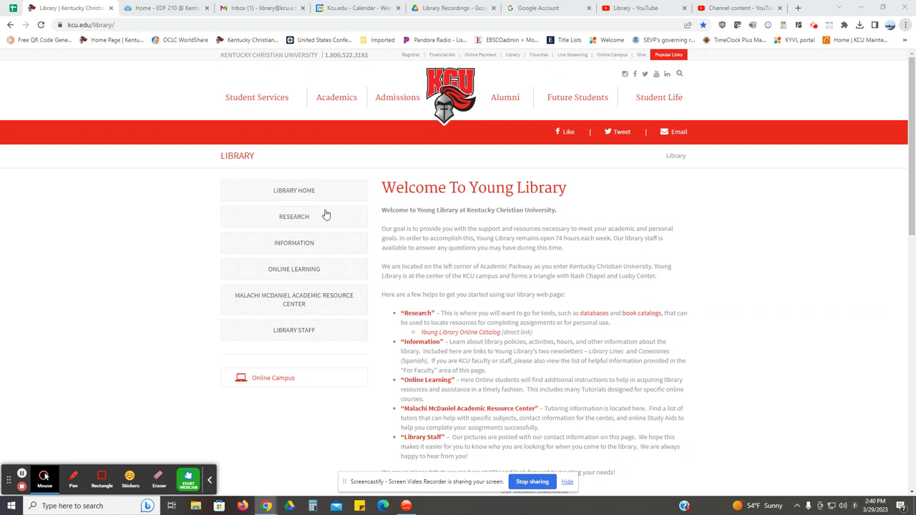
Open Journal Search from the library's Research page and search the library publications for "Classroom Teaching"
left_click(296, 218)
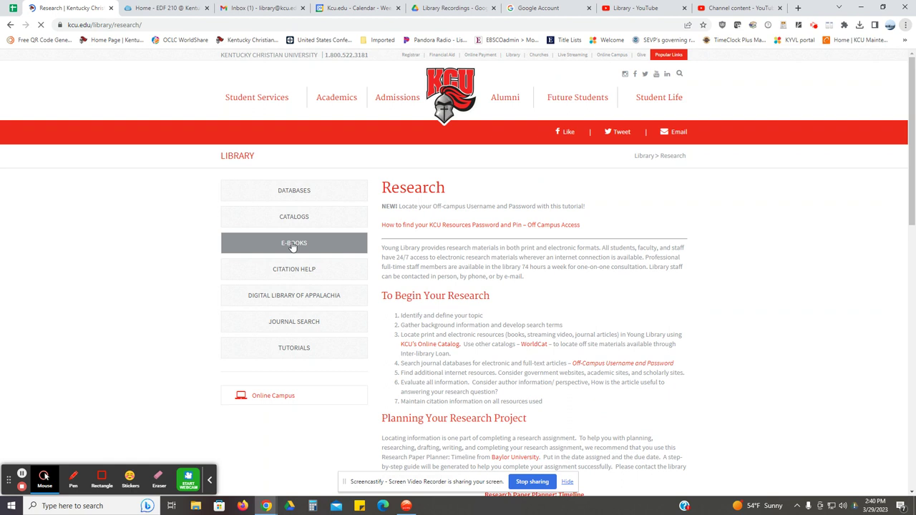
left_click(313, 325)
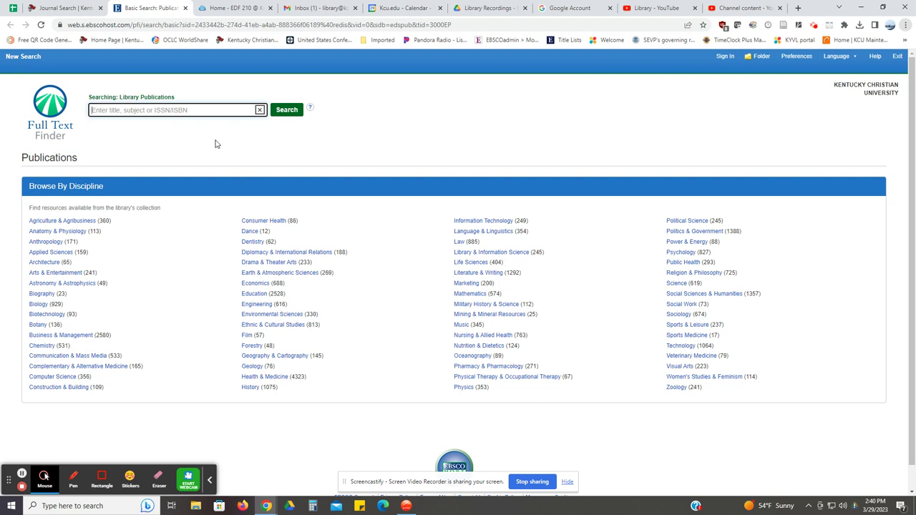
left_click(208, 109)
type("C")
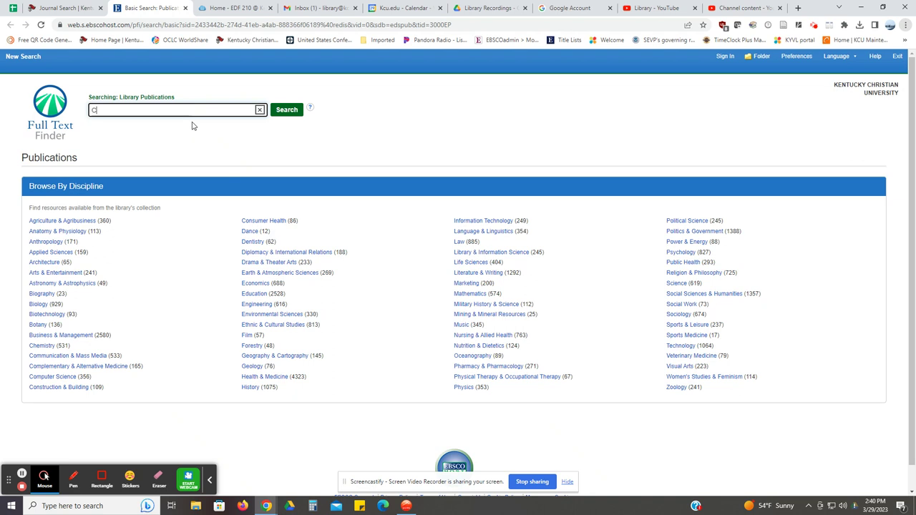
type("lassr")
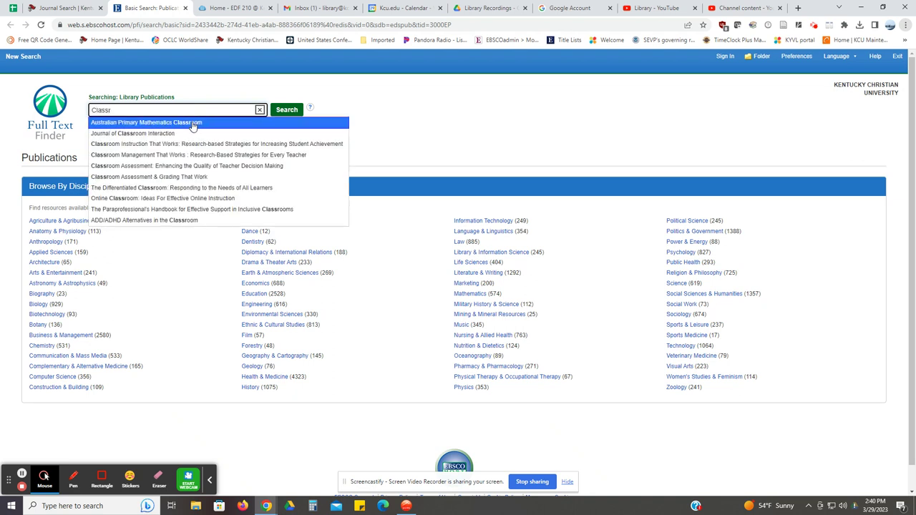
type("oom Teaching")
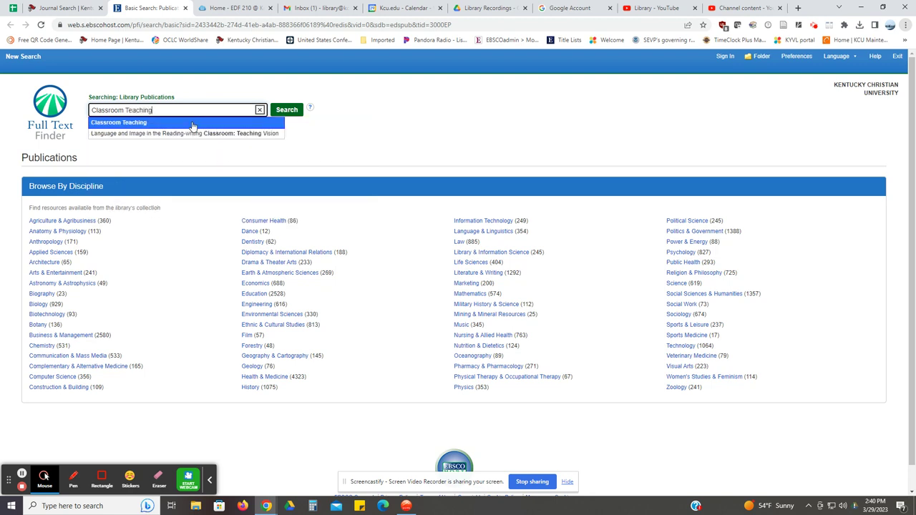
key("Return")
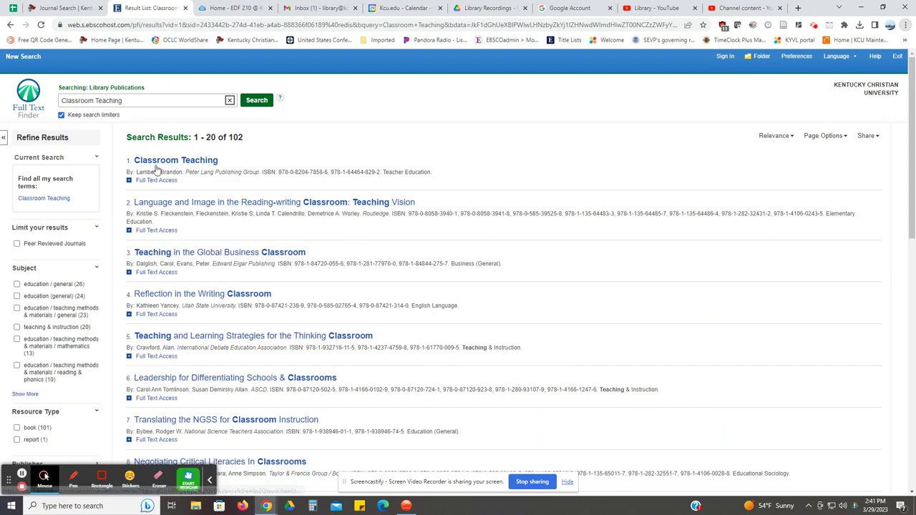
Check the full-text access of the first result, Classroom Teaching, in Education Source and close its publication details
left_click(130, 181)
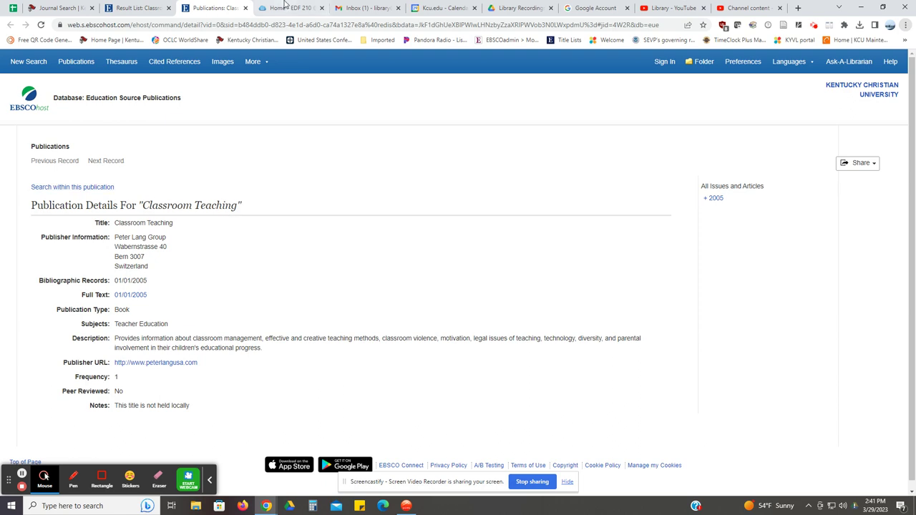
left_click(245, 8)
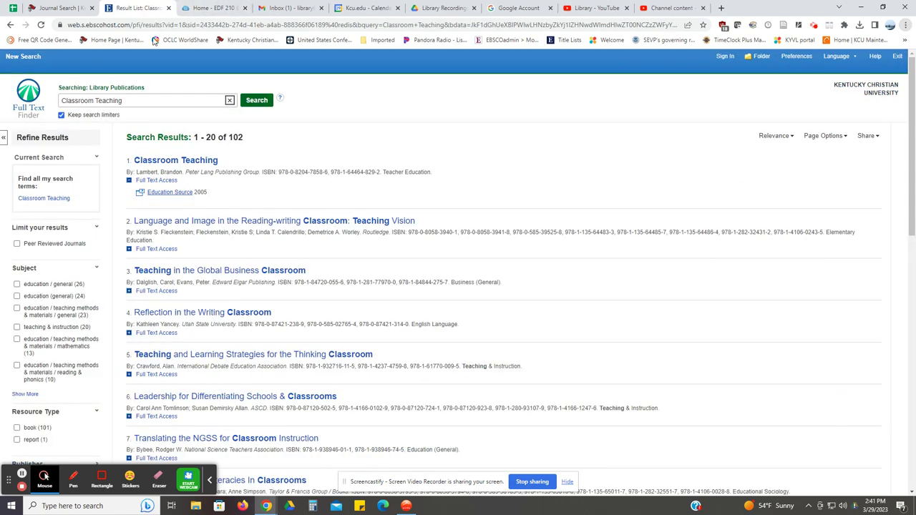
Replace the search term with "Journal of Educational Research" and run the publication search
left_click(125, 100)
left_click_drag(125, 100, 62, 101)
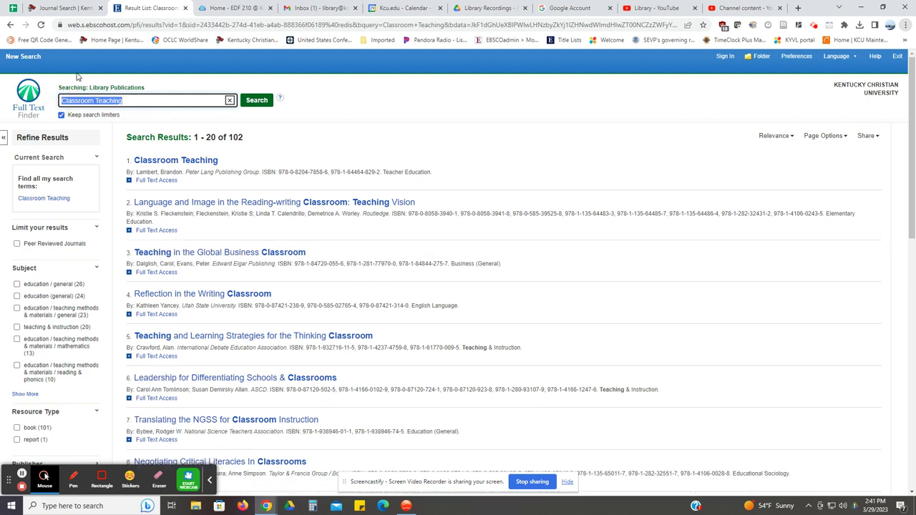
type("Journal ")
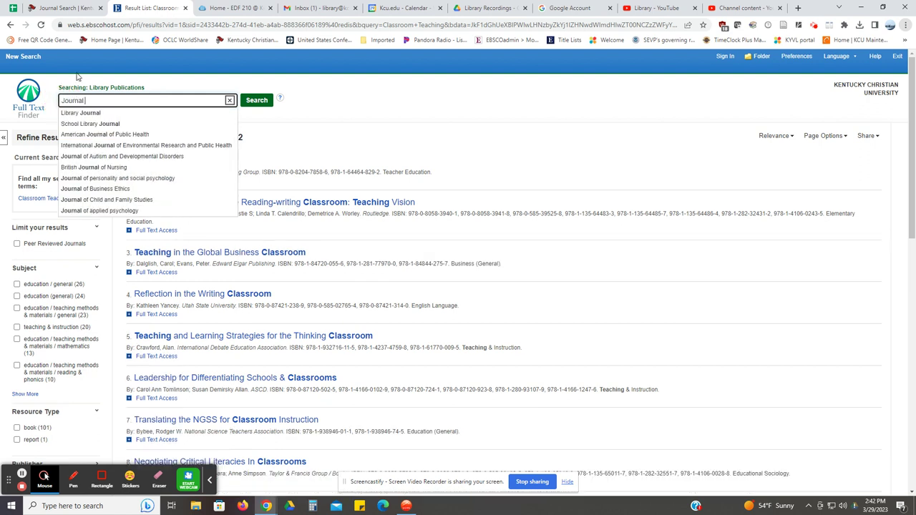
type("of Educati")
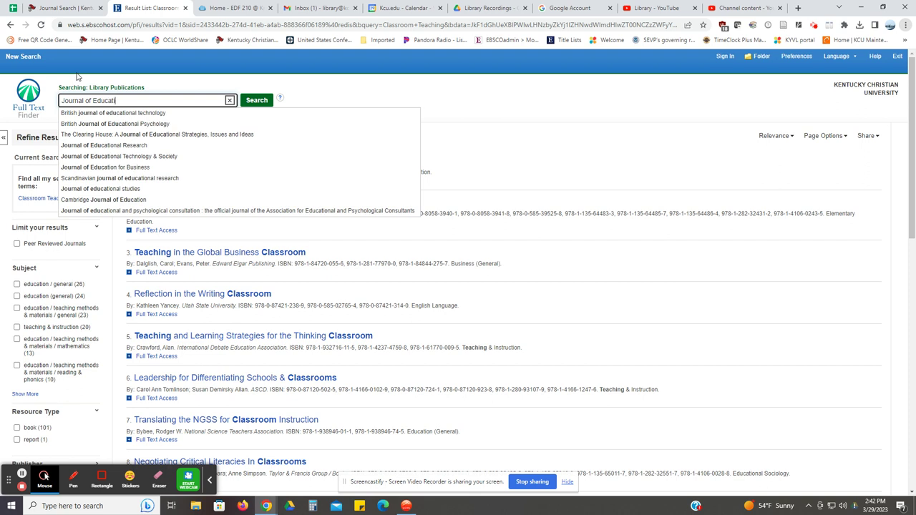
type("onal Resear")
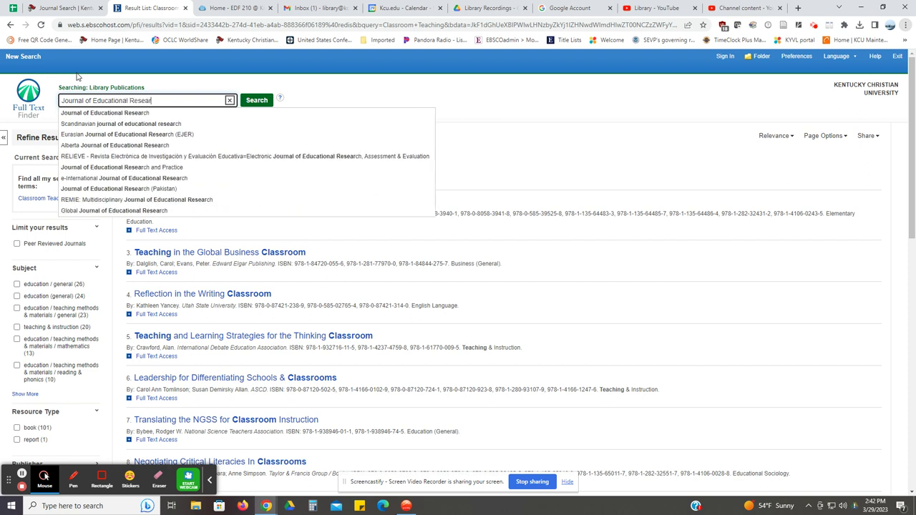
type("ch")
key("Return")
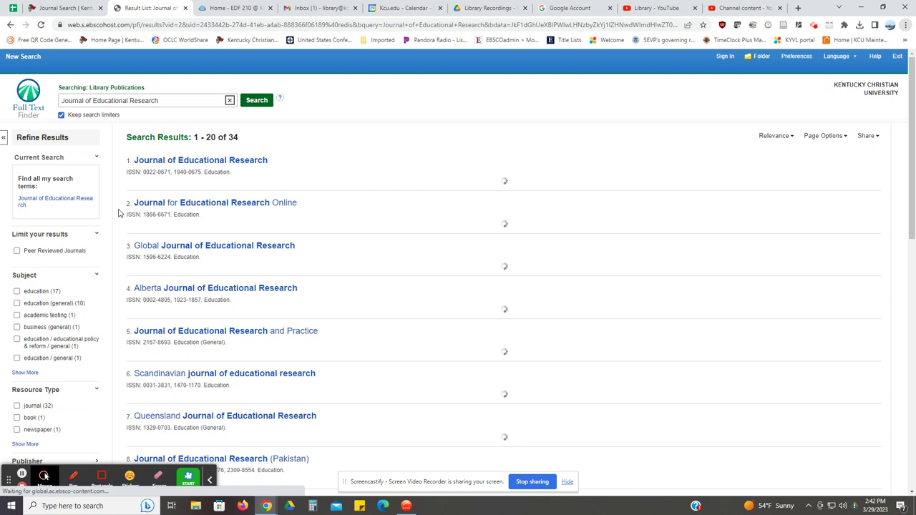
Open the Education Source record for Journal of Educational Research through its full-text access and review the publication details
left_click(129, 180)
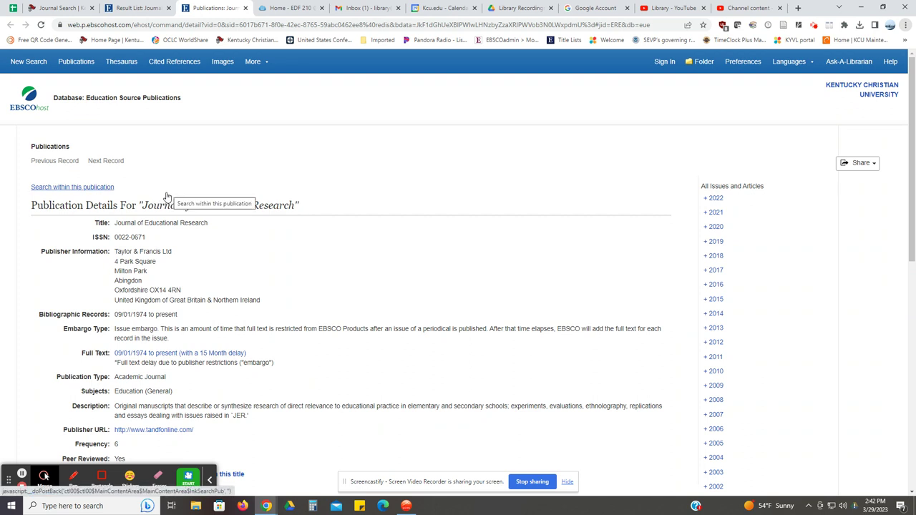
scroll(167, 194, "down", 2)
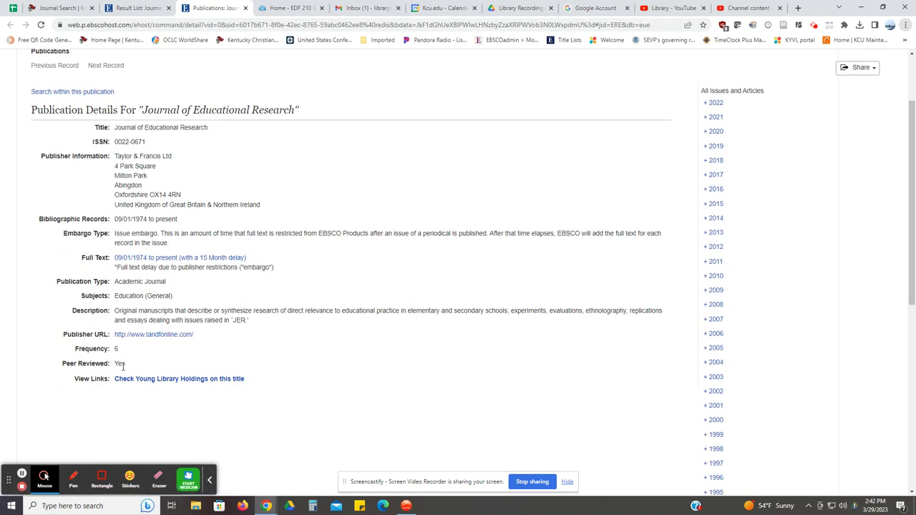
scroll(143, 369, "up", 2)
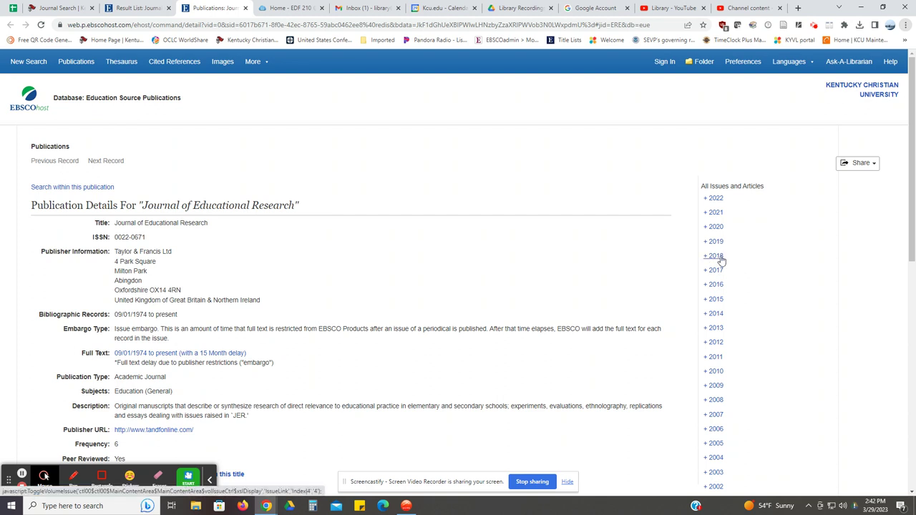
Browse the articles in the journal's Vol. 111 Issue 4 - 2018, then return to the publication details
left_click(717, 259)
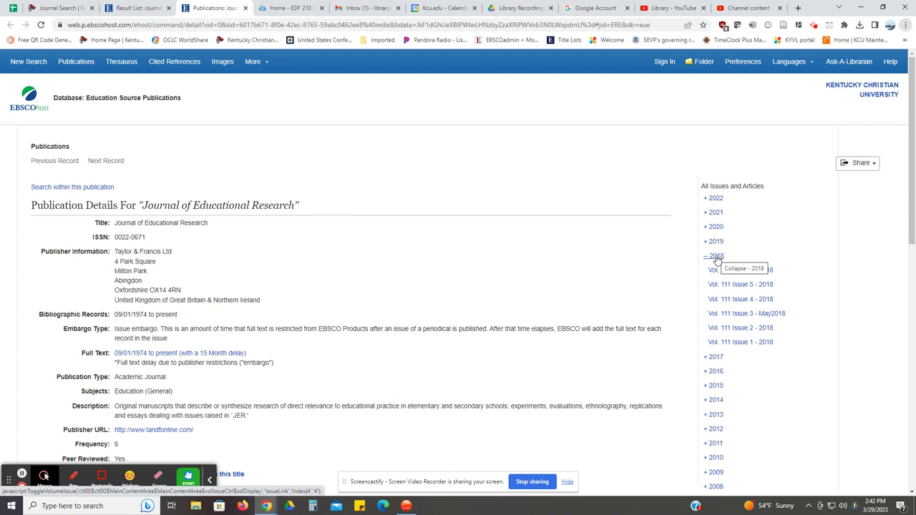
left_click(735, 301)
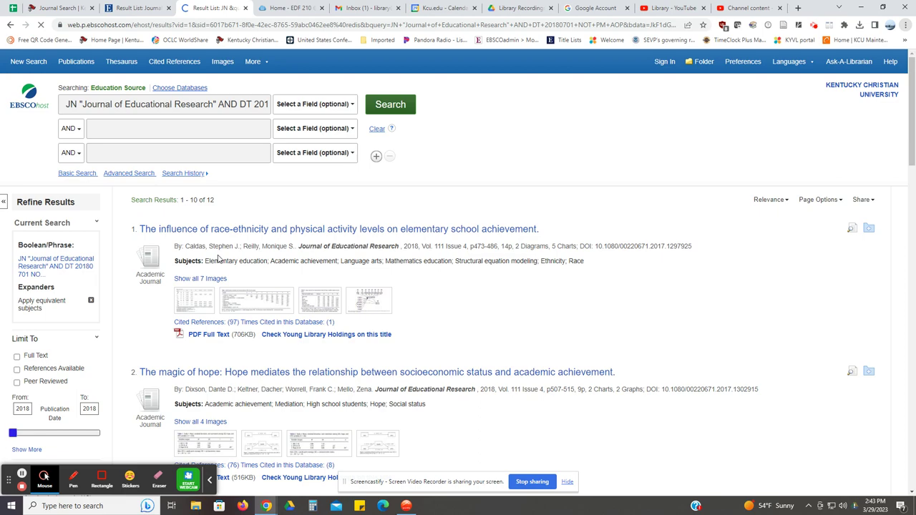
scroll(272, 358, "down", 5)
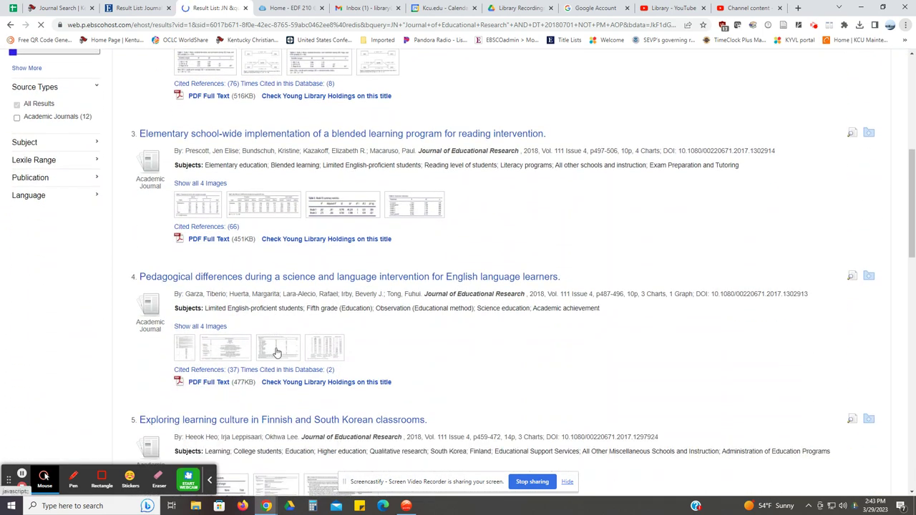
scroll(277, 352, "up", 6)
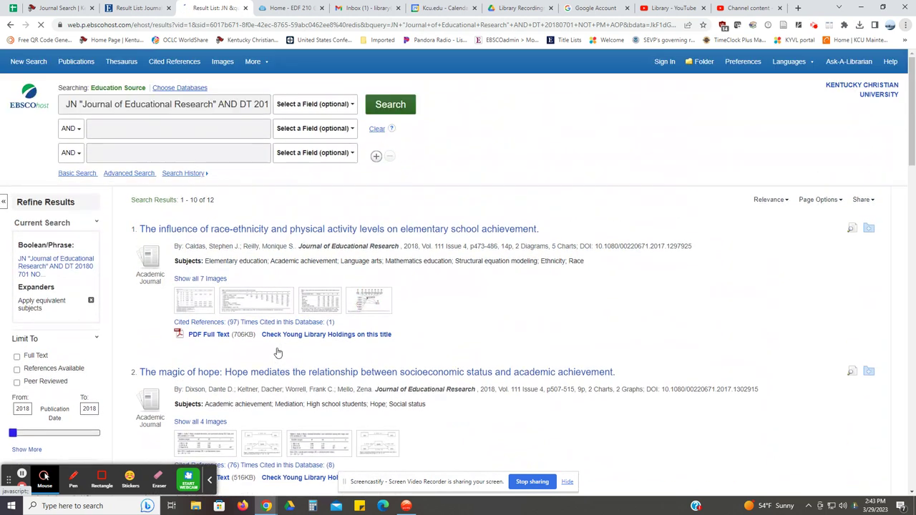
left_click(10, 26)
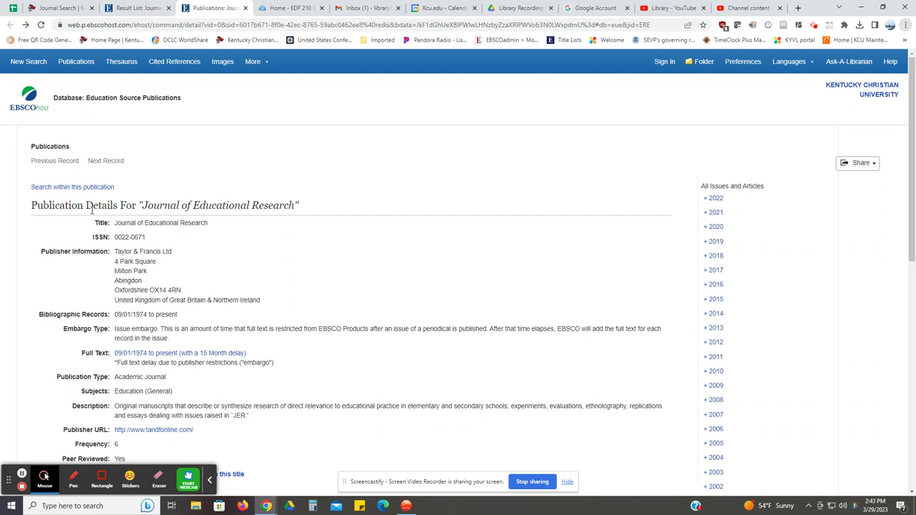
Search within Journal of Educational Research for articles on "classroom management"
left_click(63, 189)
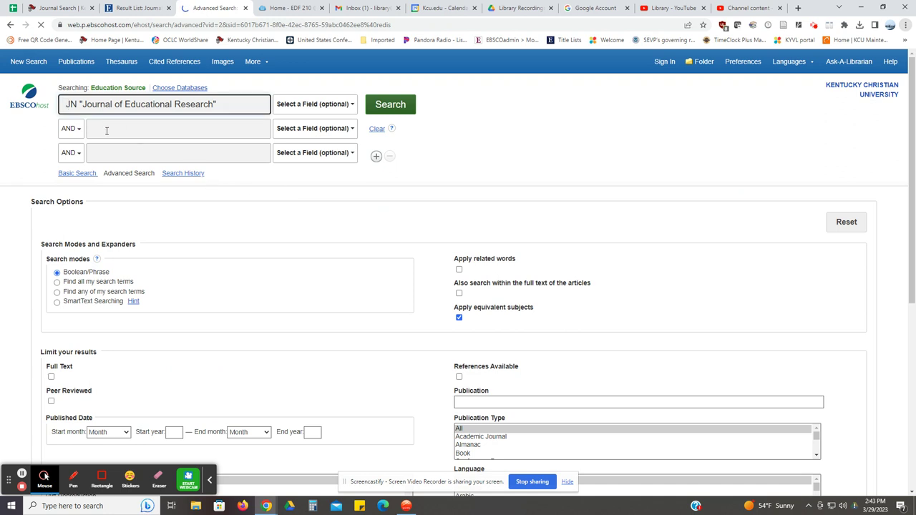
left_click(106, 131)
type("cla")
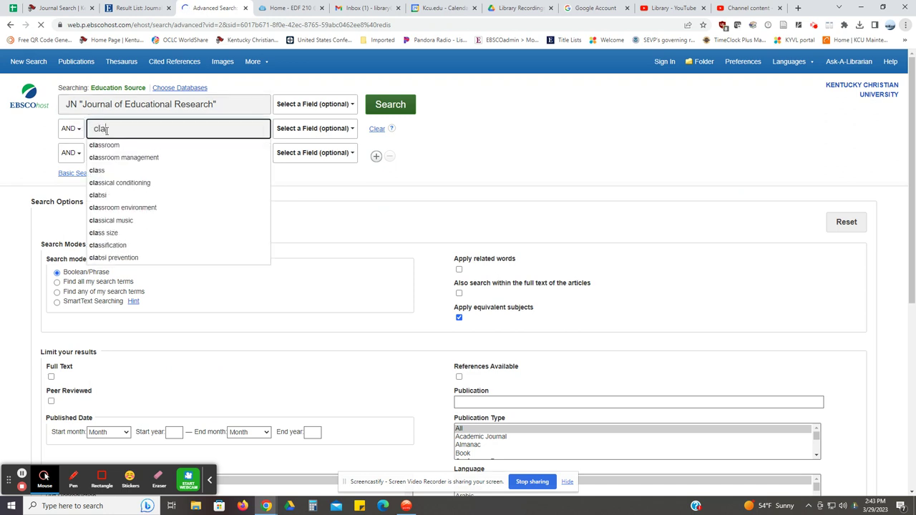
type("ssroom ")
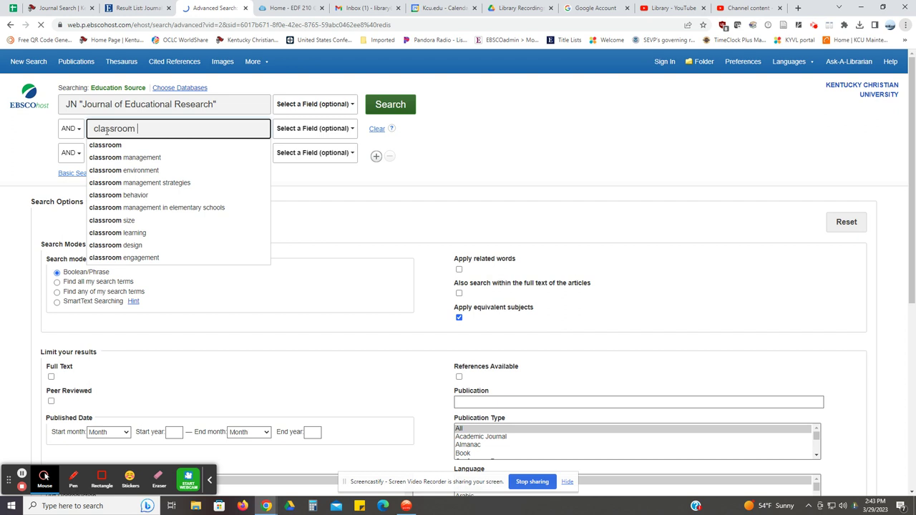
type("management")
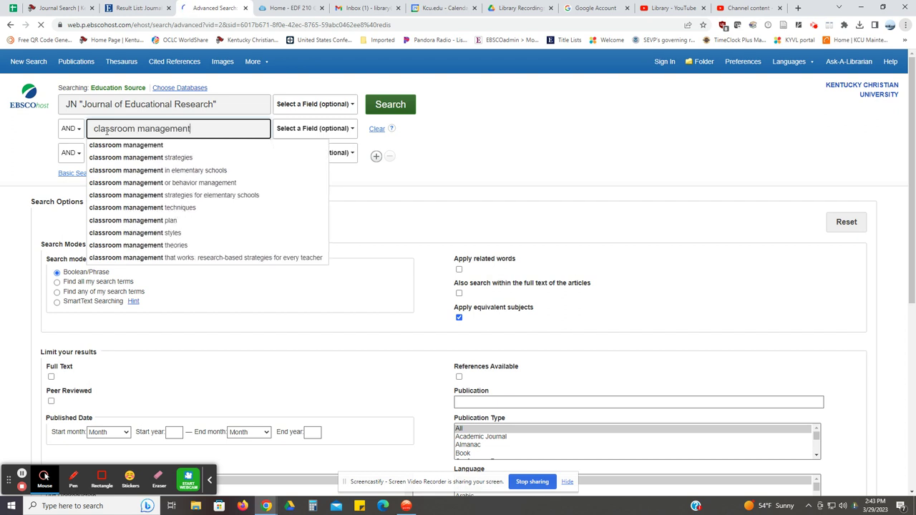
left_click(104, 145)
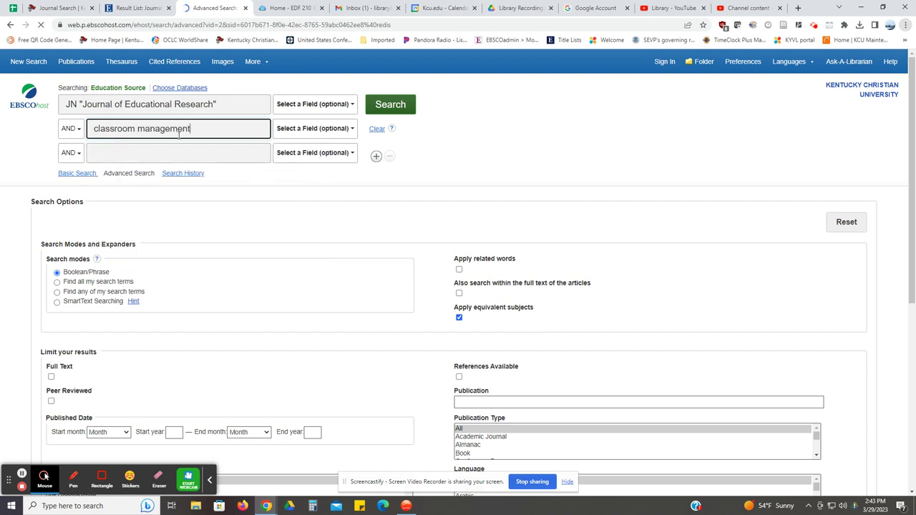
left_click(390, 107)
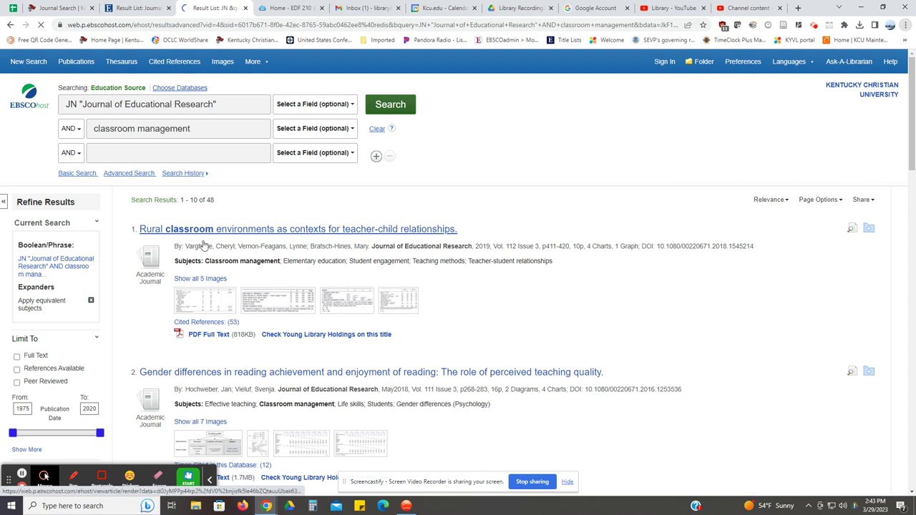
Limit the classroom management results to peer-reviewed articles
scroll(87, 224, "down", 1)
scroll(87, 224, "down", 2)
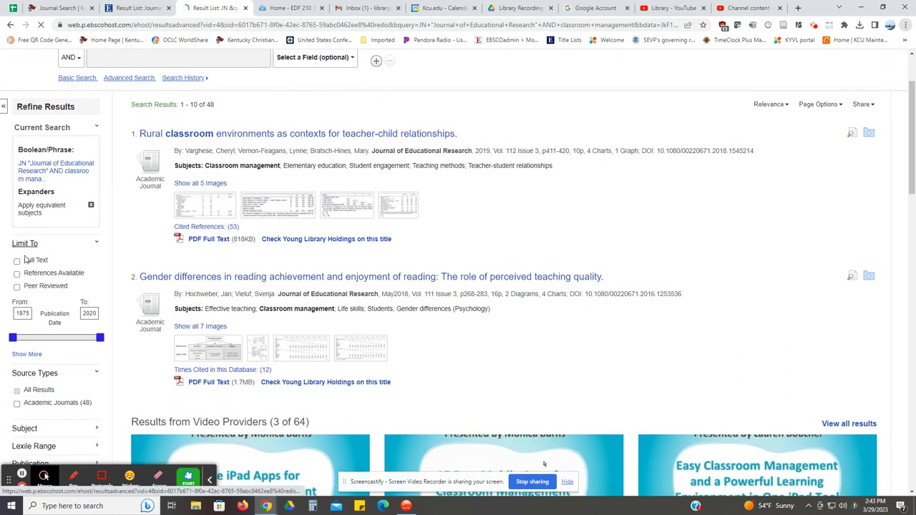
left_click(17, 286)
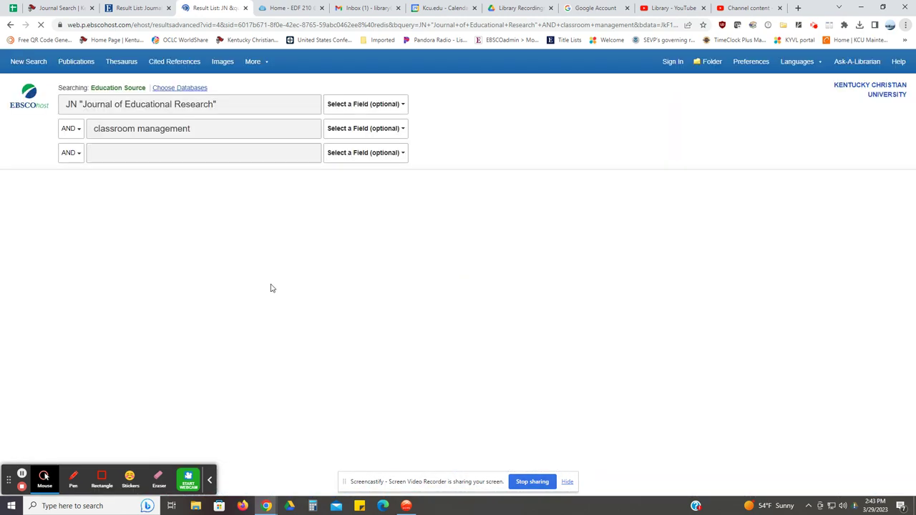
Set the start year of the publication date range to 2013 and apply it to the results
scroll(71, 336, "down", 2)
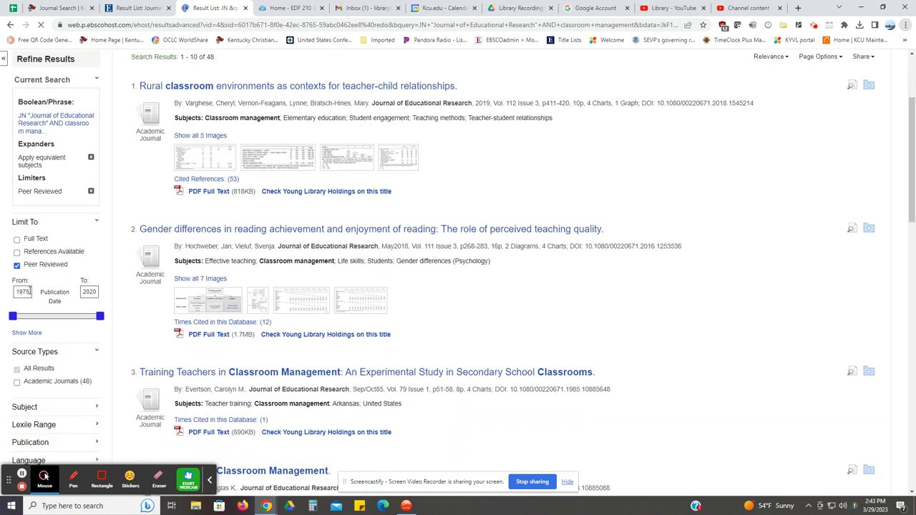
left_click_drag(29, 291, 3, 296)
type("201")
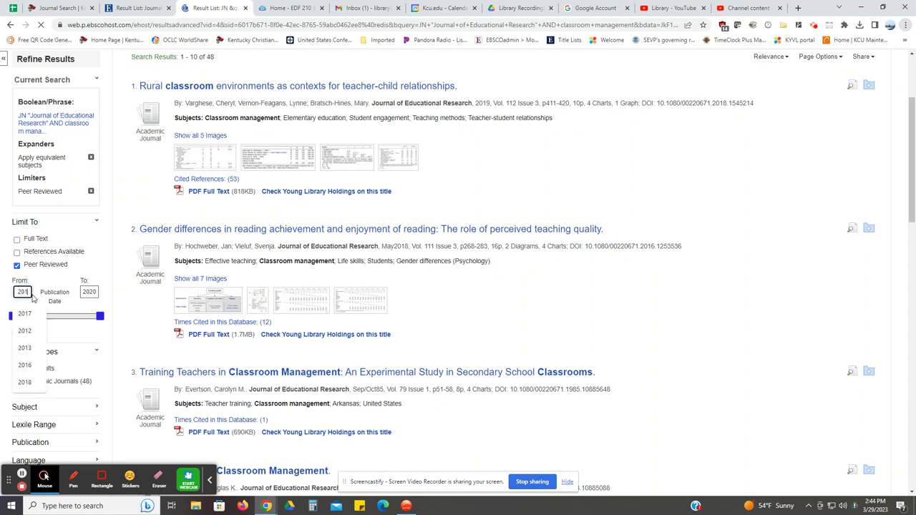
type("3")
key("Return")
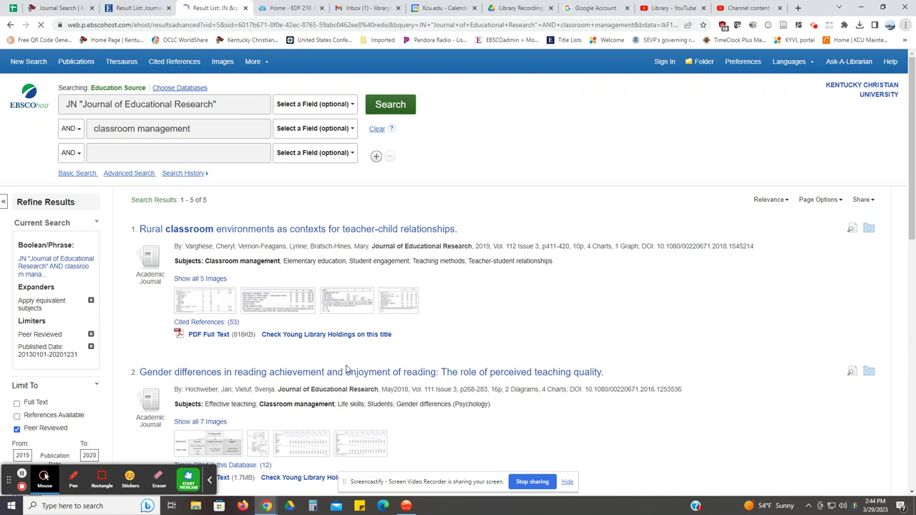
Look through the filtered list of peer-reviewed articles on classroom management
scroll(345, 368, "down", 3)
scroll(345, 365, "down", 2)
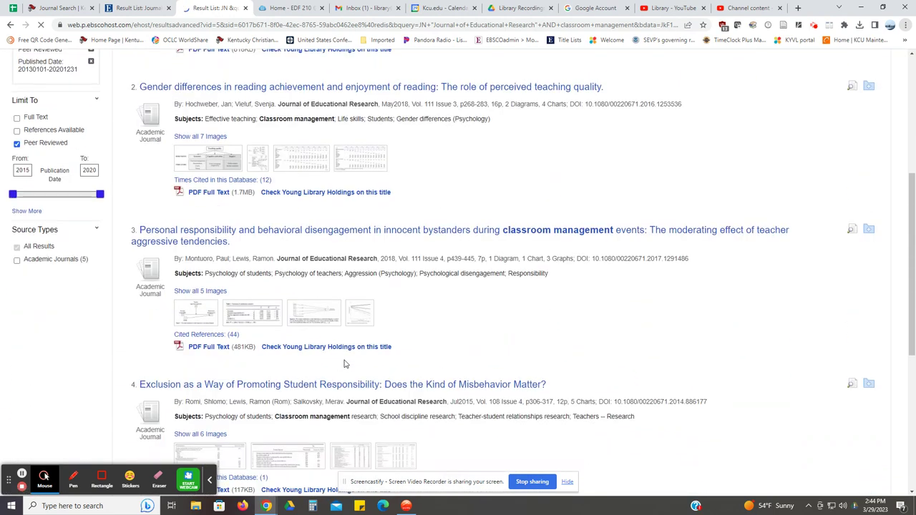
scroll(344, 365, "down", 2)
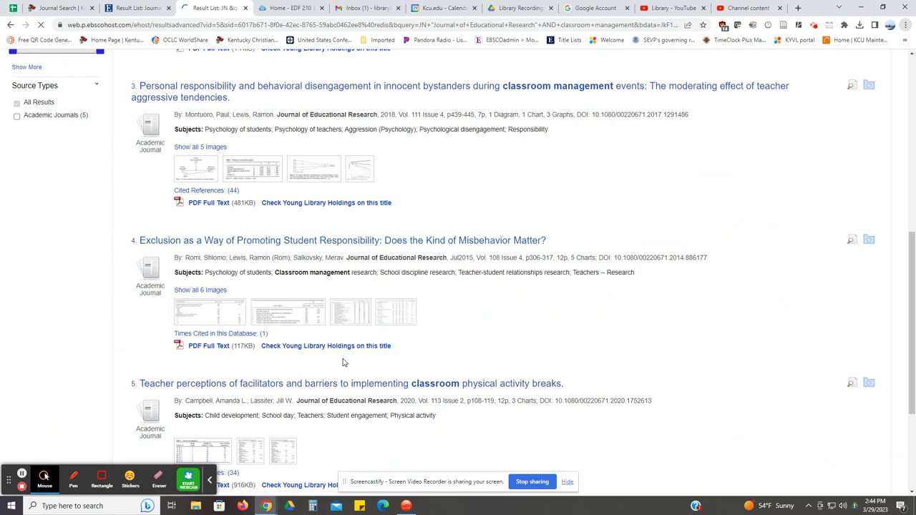
scroll(343, 363, "down", 1)
scroll(343, 362, "up", 4)
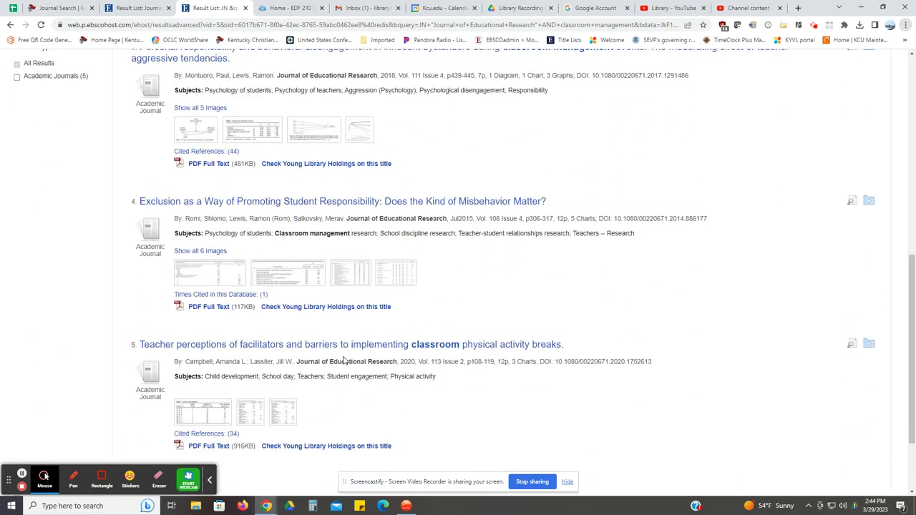
scroll(342, 359, "up", 4)
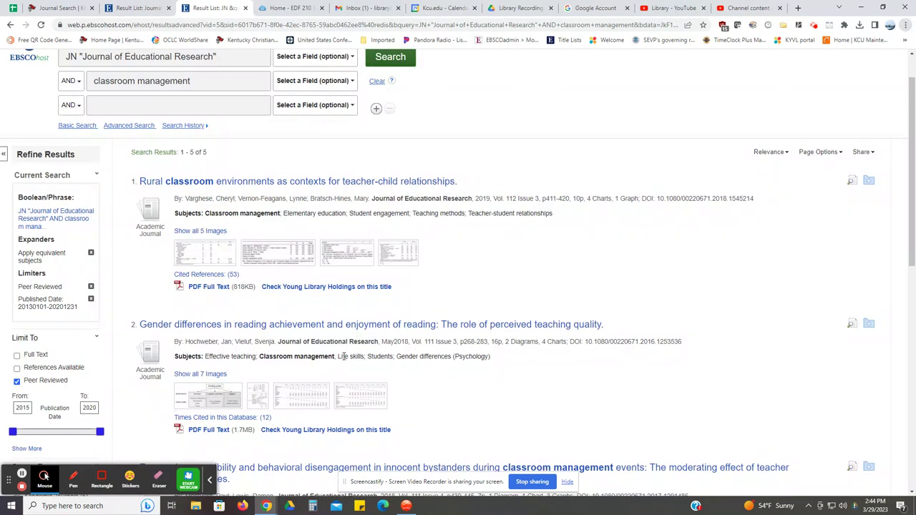